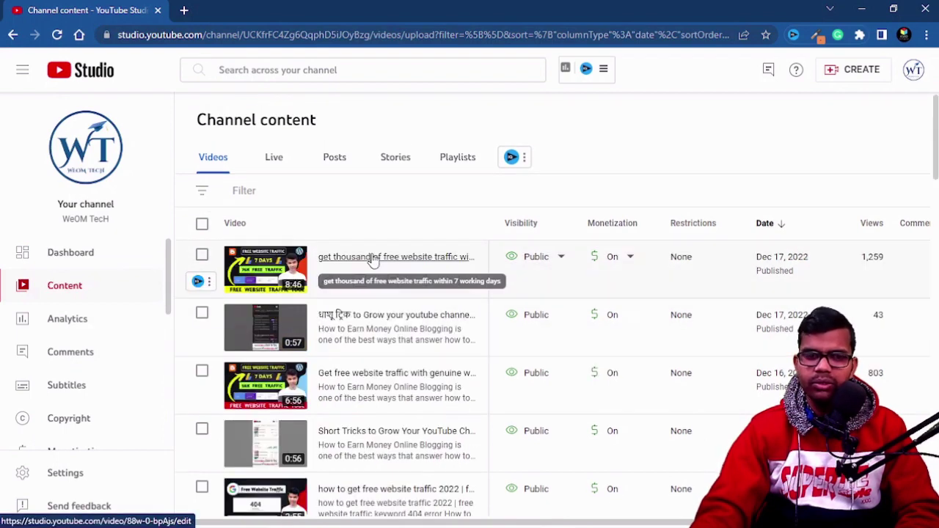
Open the subtitles page of the video "get thousand of free website traffic within 7 working days"
left_click(372, 258)
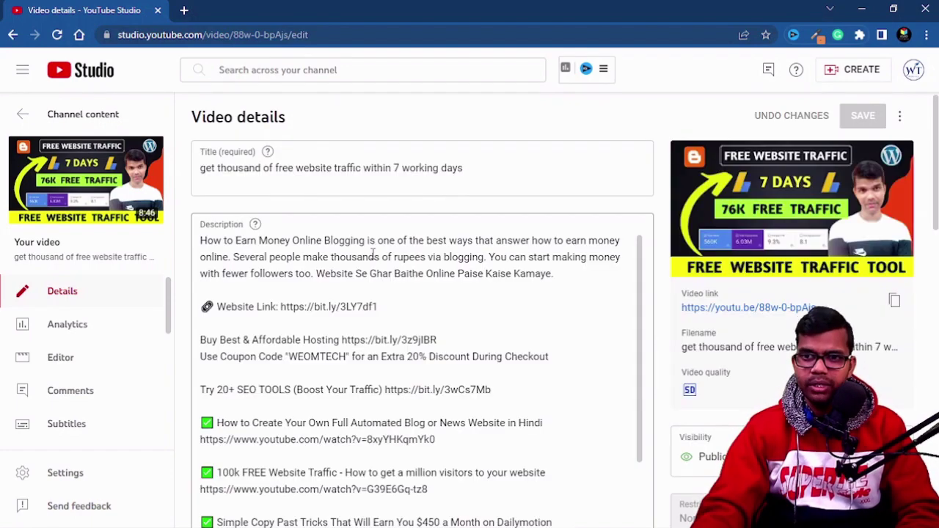
scroll(908, 185, "down", 5)
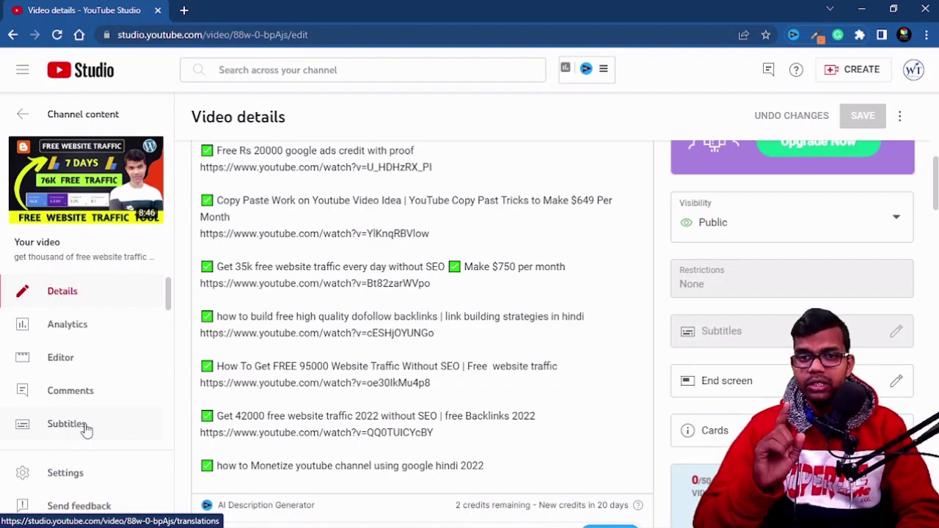
left_click(86, 429)
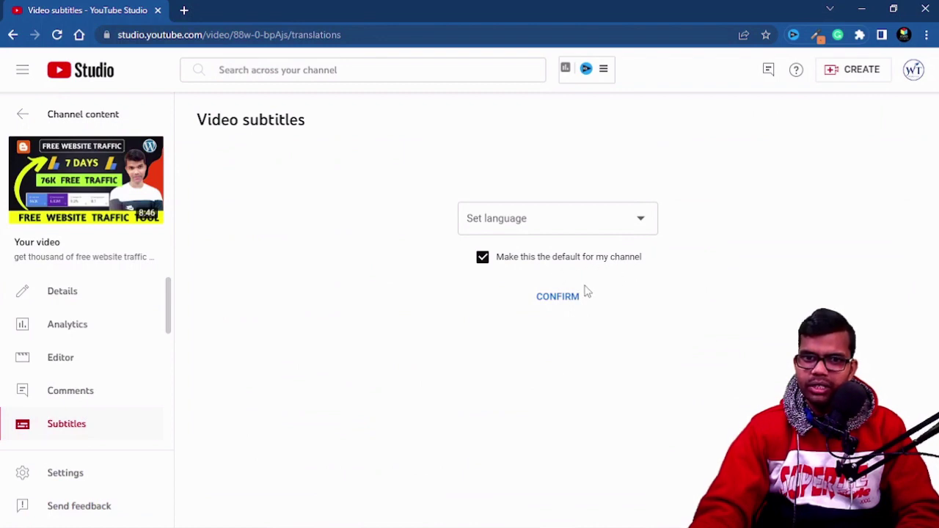
Set the video language to Hindi as the channel default and confirm it
left_click(632, 236)
left_click_drag(653, 225, 642, 330)
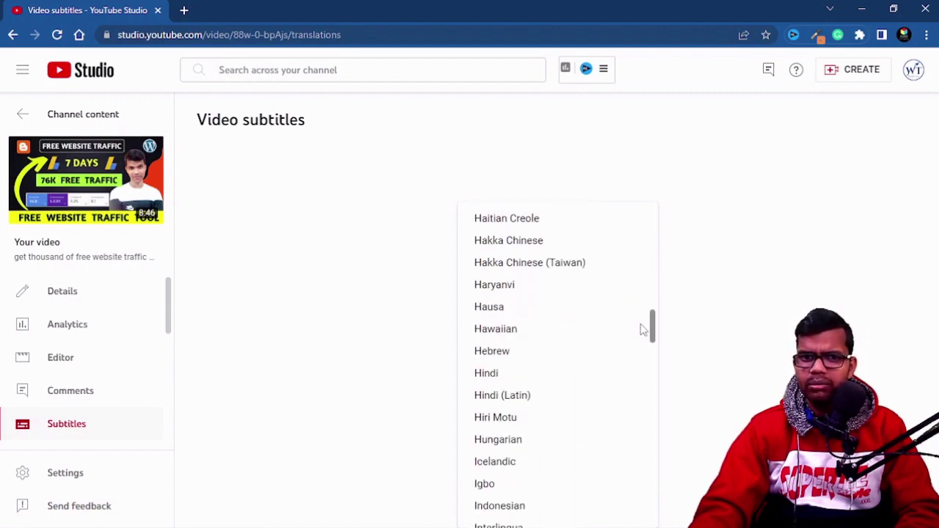
left_click(488, 374)
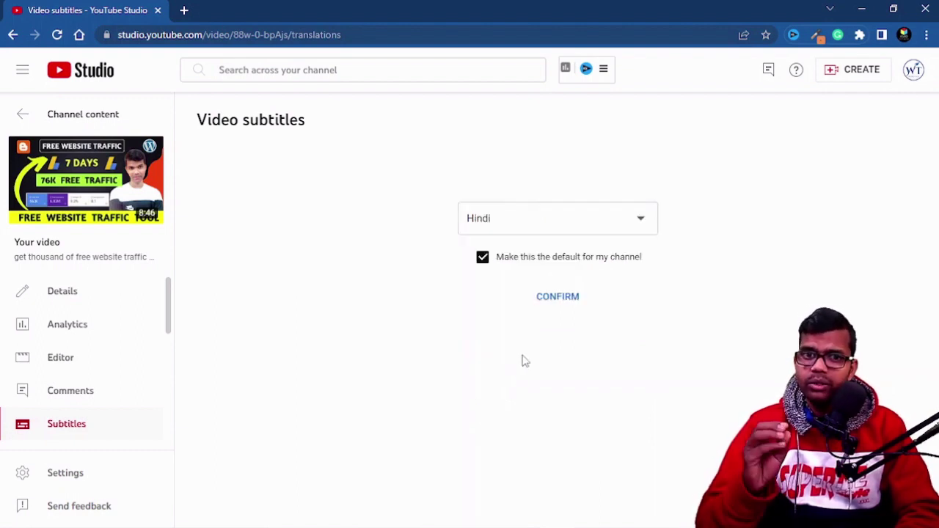
left_click(559, 297)
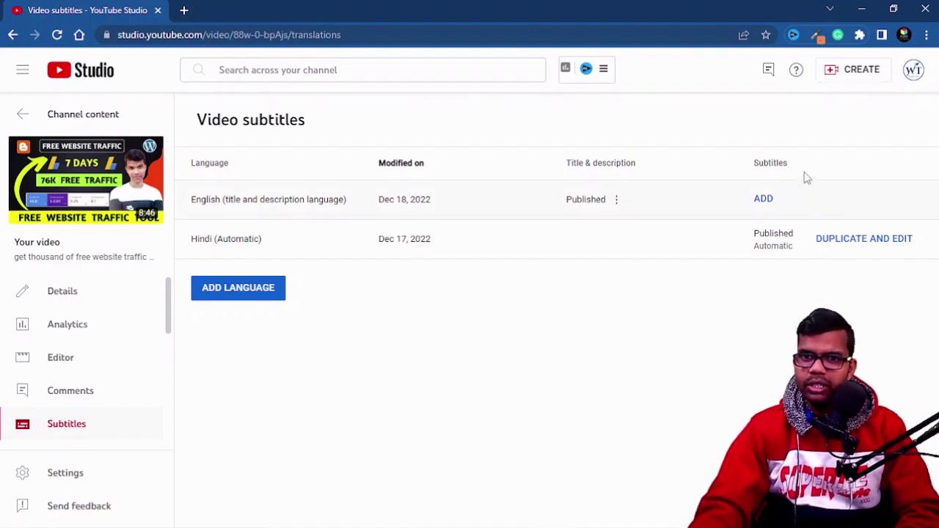
Start English subtitles with manual caption entry and save the empty track as a draft
left_click(764, 199)
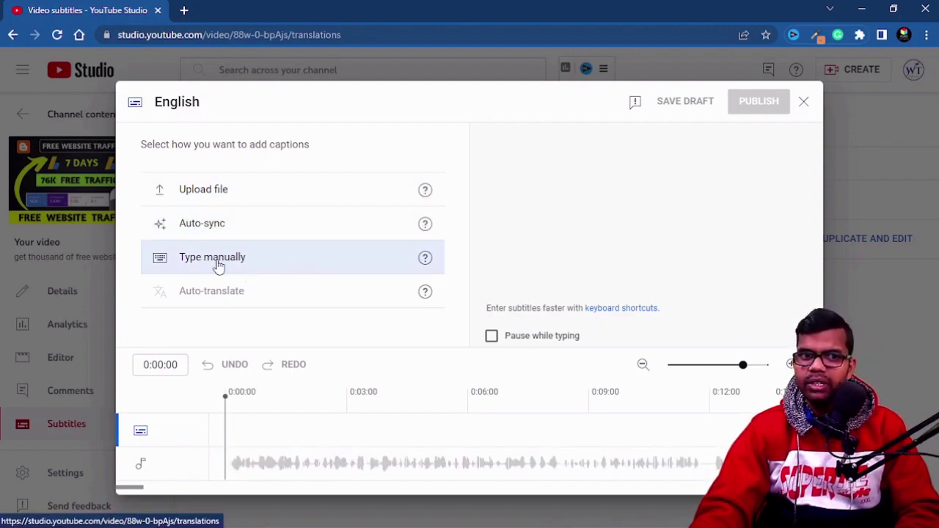
left_click(290, 272)
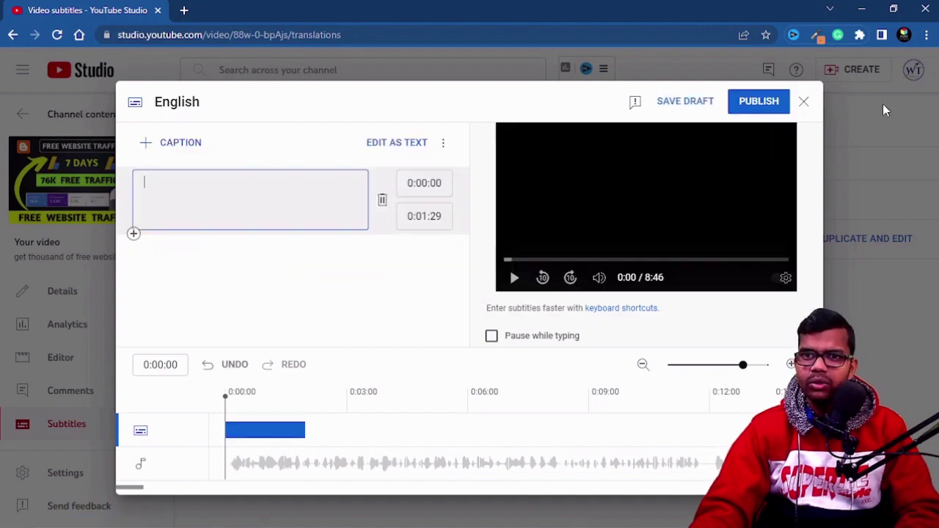
left_click(804, 104)
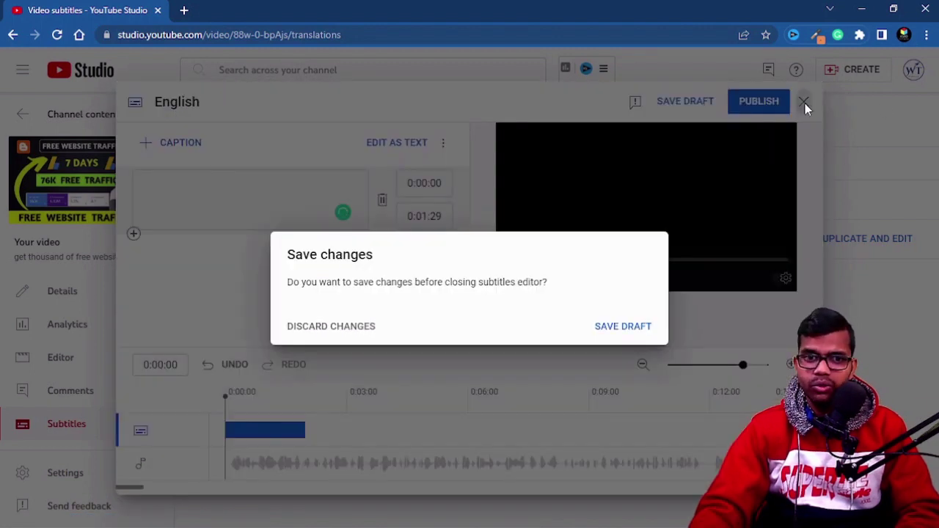
left_click(627, 326)
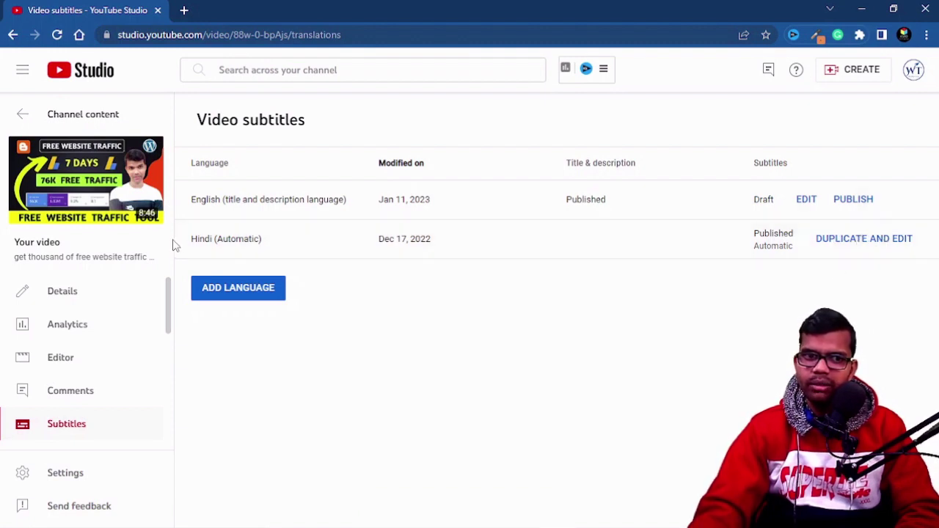
Duplicate the automatic Hindi subtitles into an editable track and publish it
left_click_drag(189, 236, 252, 239)
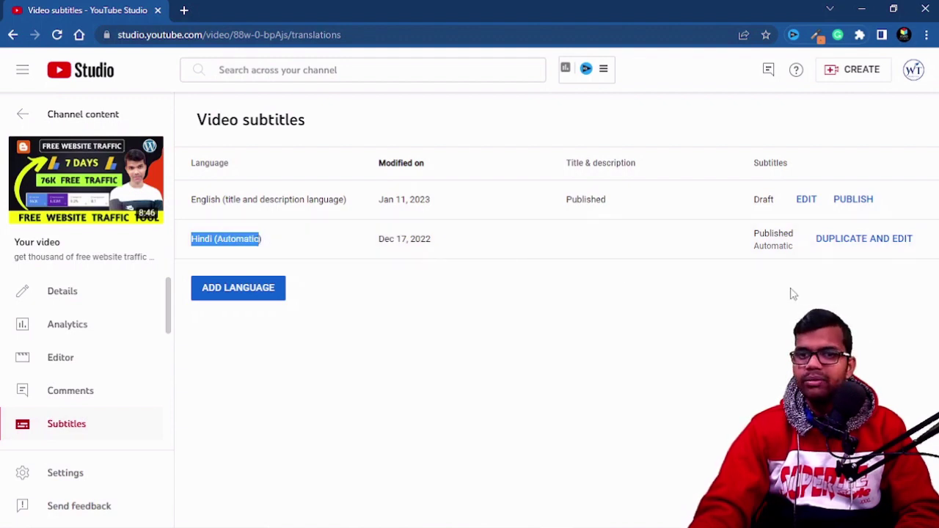
left_click(862, 239)
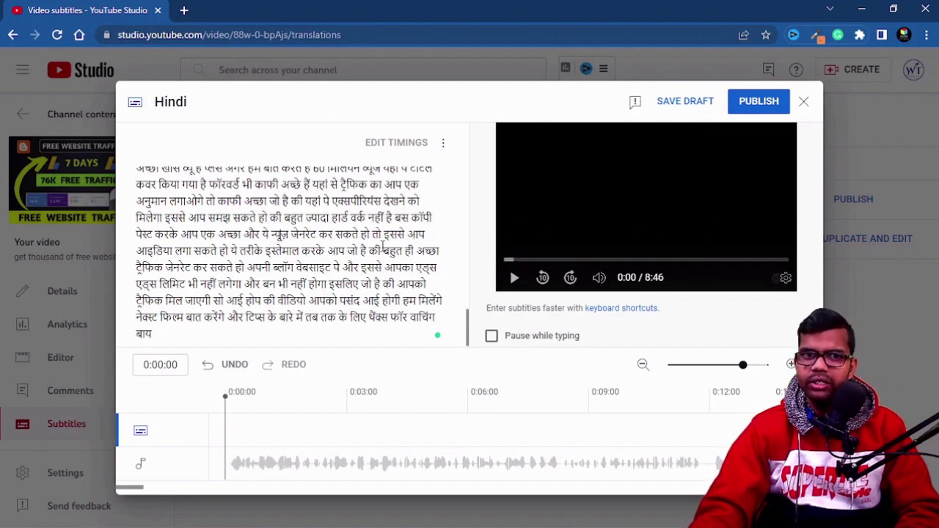
left_click(763, 100)
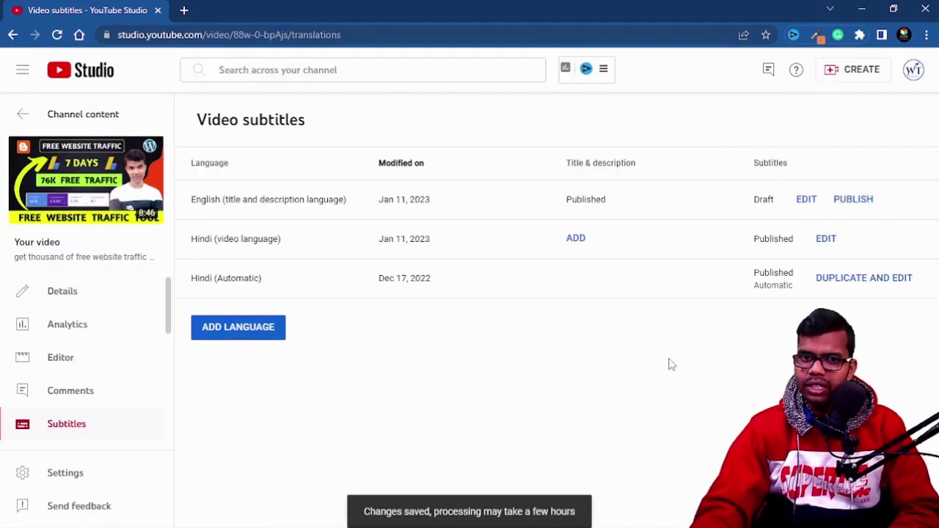
left_click_drag(747, 135, 765, 235)
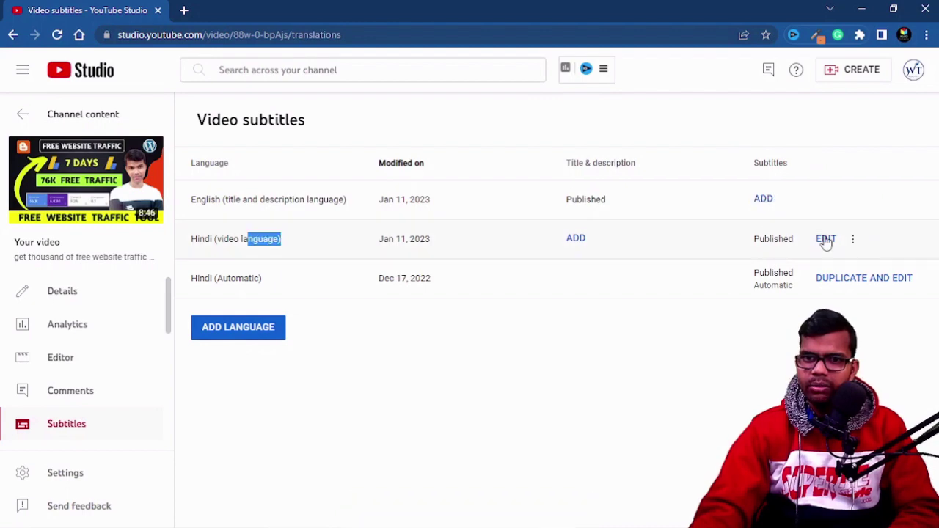
Add English subtitles by auto-translation, review the translated captions and publish them
left_click(764, 200)
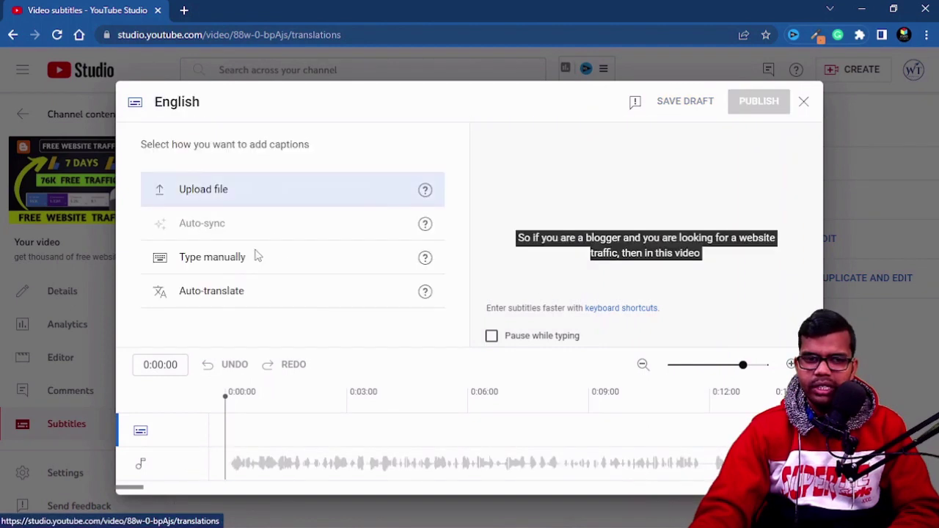
left_click(238, 300)
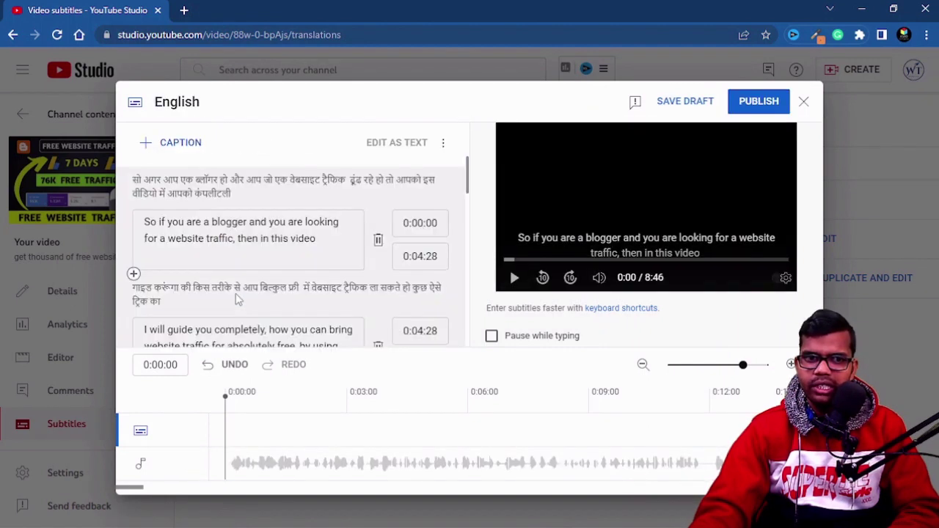
left_click_drag(465, 184, 469, 261)
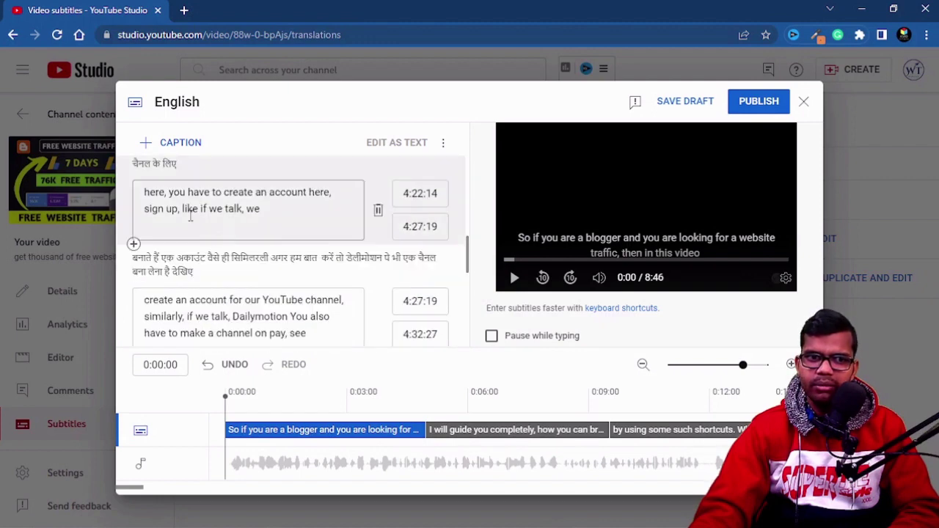
left_click(214, 220)
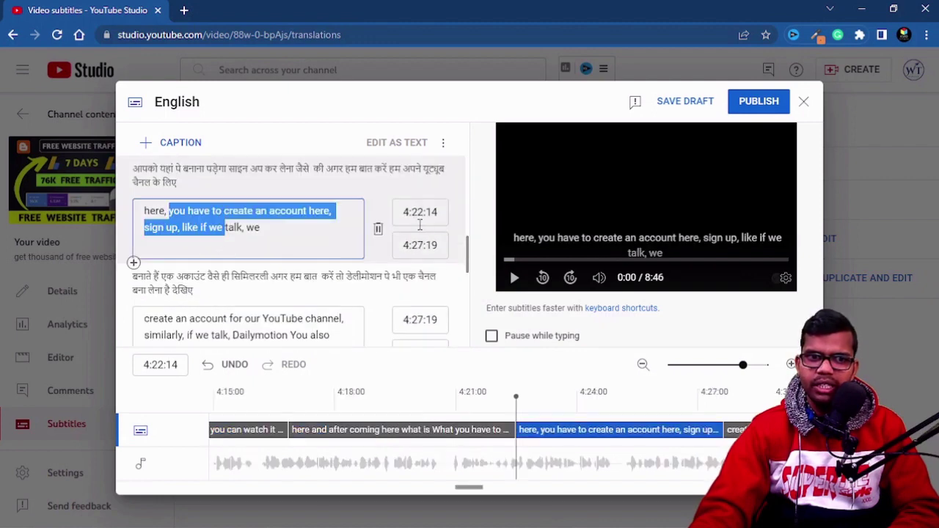
left_click(756, 98)
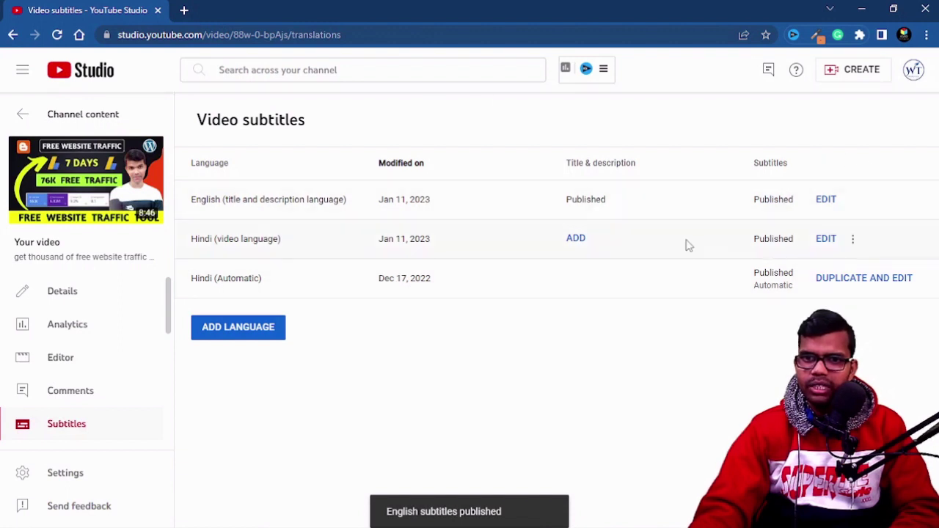
left_click_drag(301, 240, 262, 239)
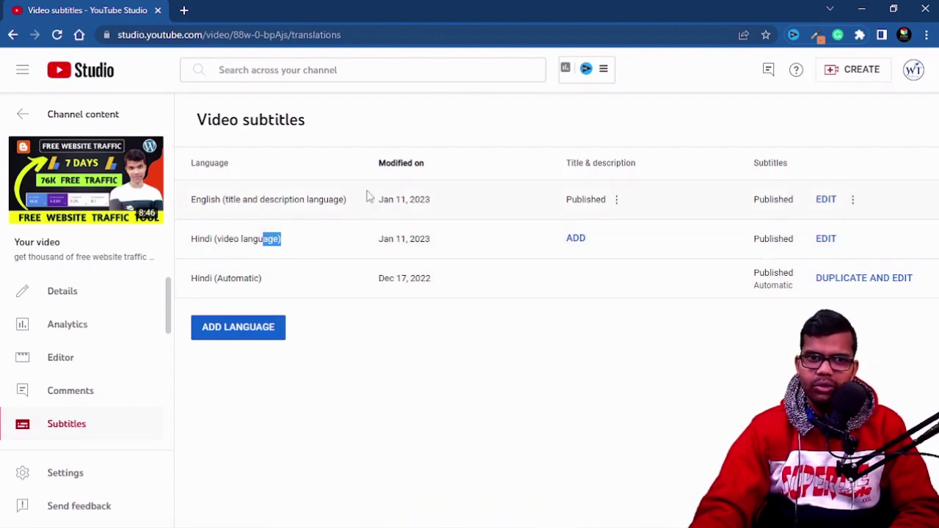
left_click_drag(313, 200, 299, 203)
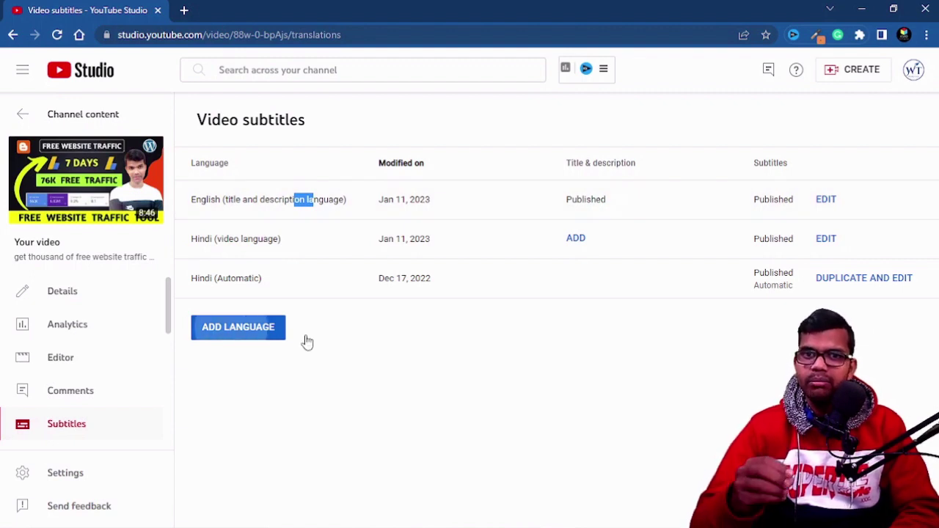
Add Punjabi as a subtitle language and publish auto-translated captions for it
left_click(278, 336)
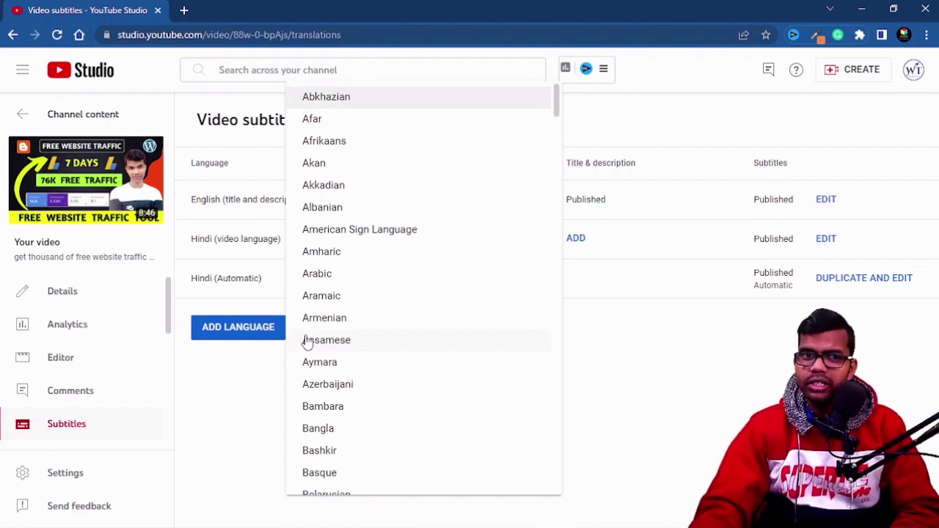
left_click_drag(555, 103, 532, 370)
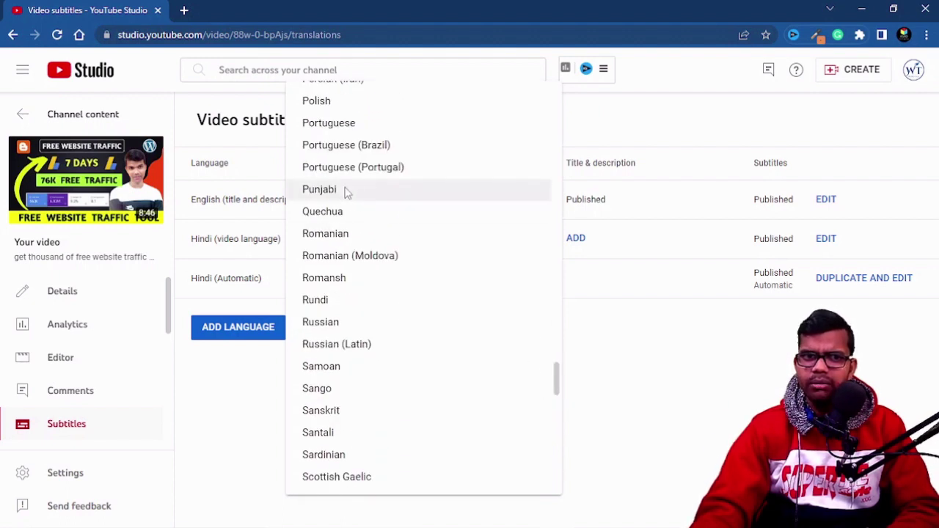
left_click(346, 192)
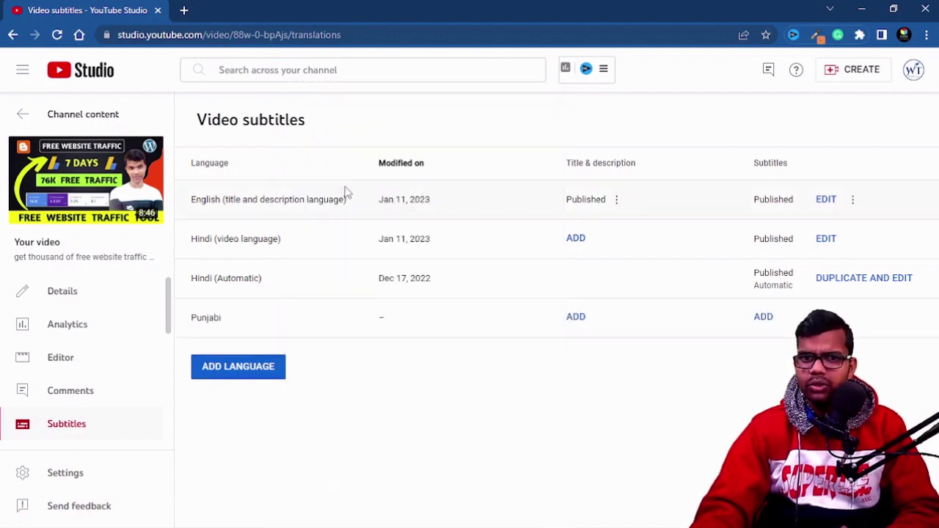
left_click(761, 323)
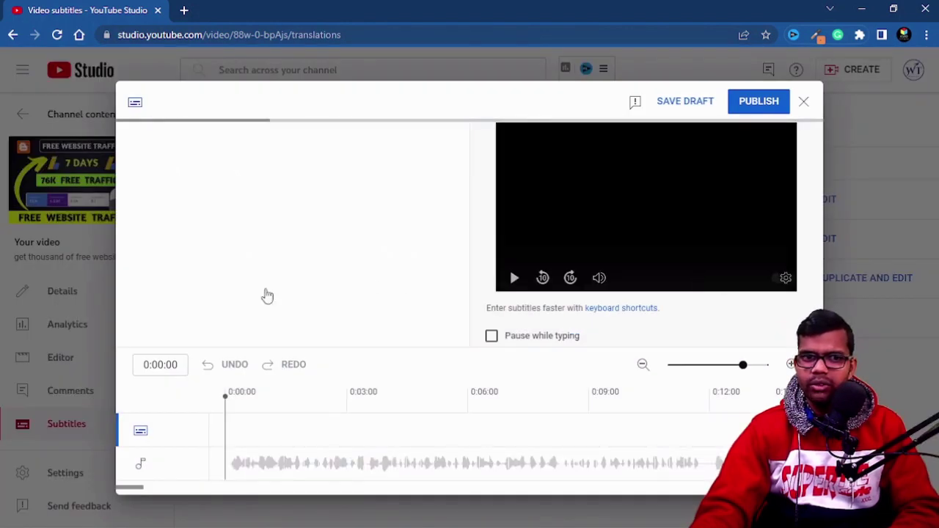
left_click(217, 295)
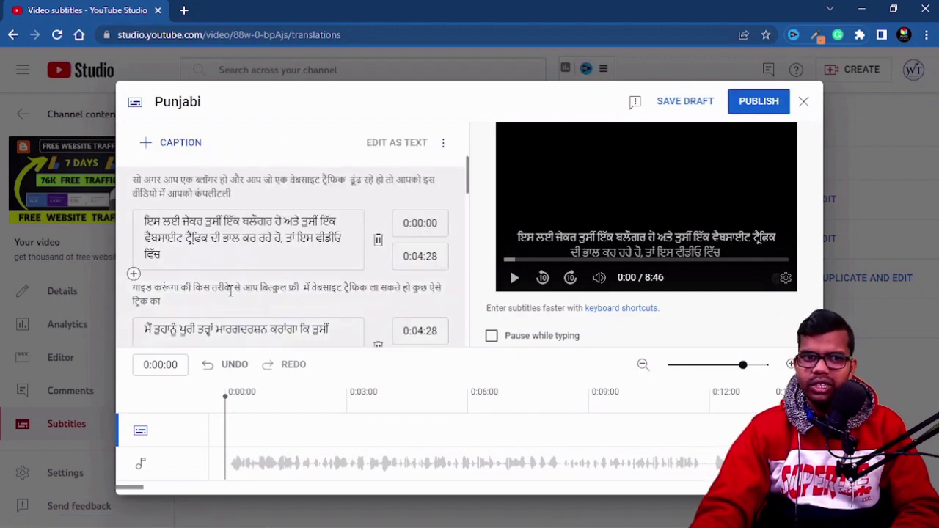
left_click(746, 102)
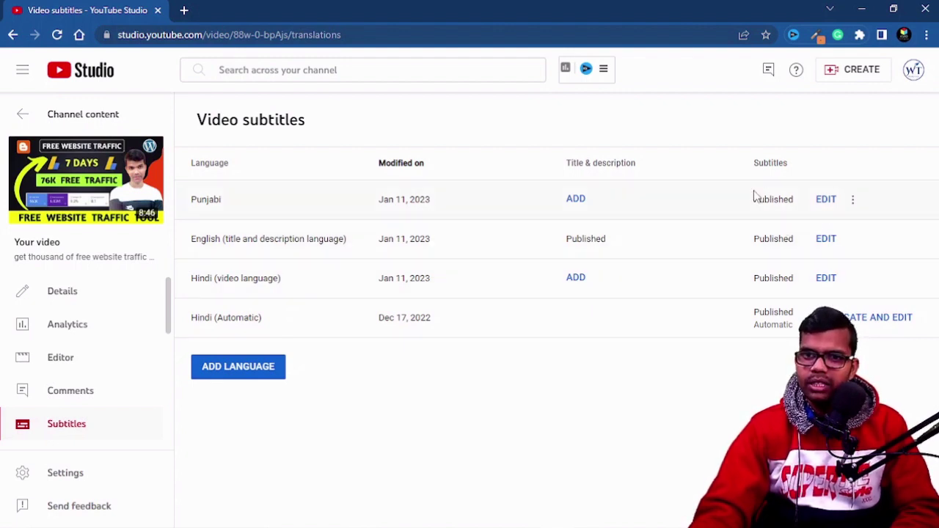
left_click_drag(754, 196, 800, 293)
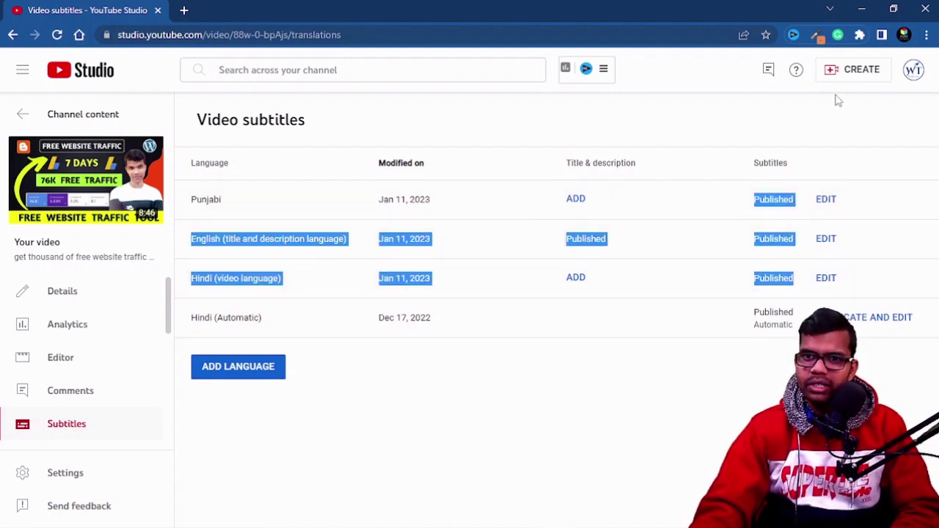
left_click(838, 122)
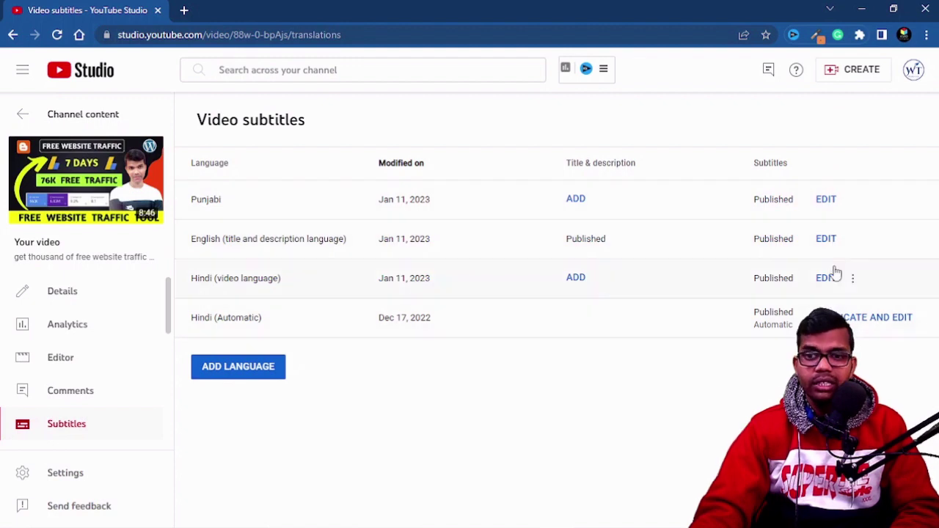